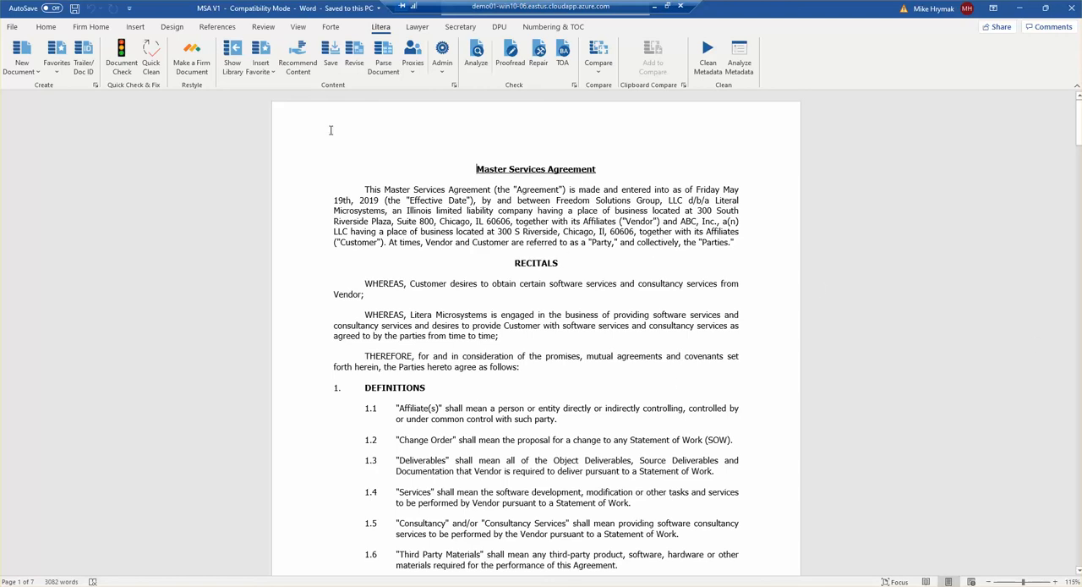
# Step: Insert the Deposit clause from the library's Litera Practice Areas > Lifecycle > MSA folder ahead of clause 4.1 in Payment Terms
pyautogui.click(233, 59)
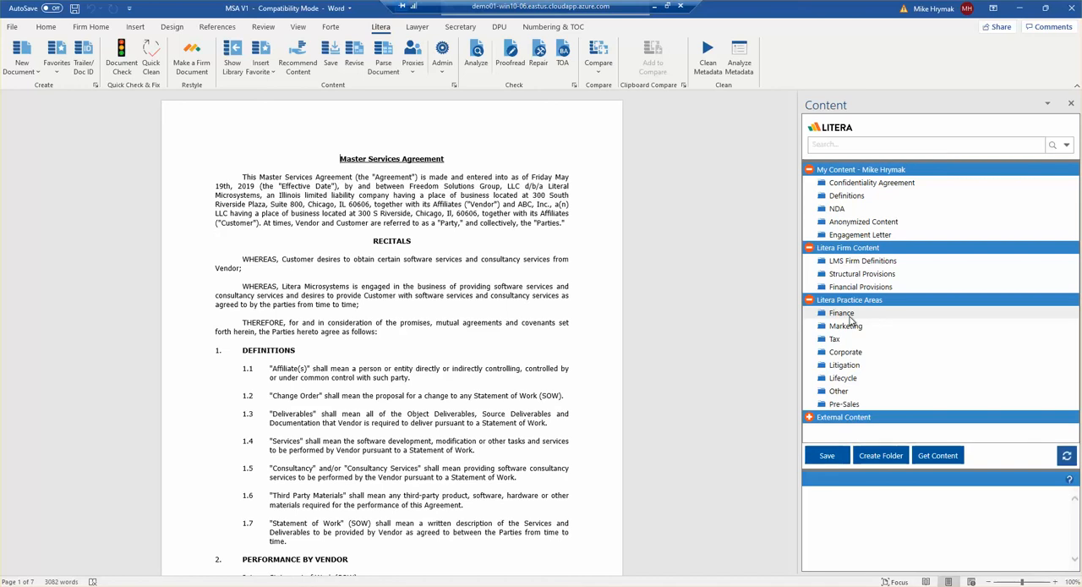
pyautogui.scroll(-10, 375, 313)
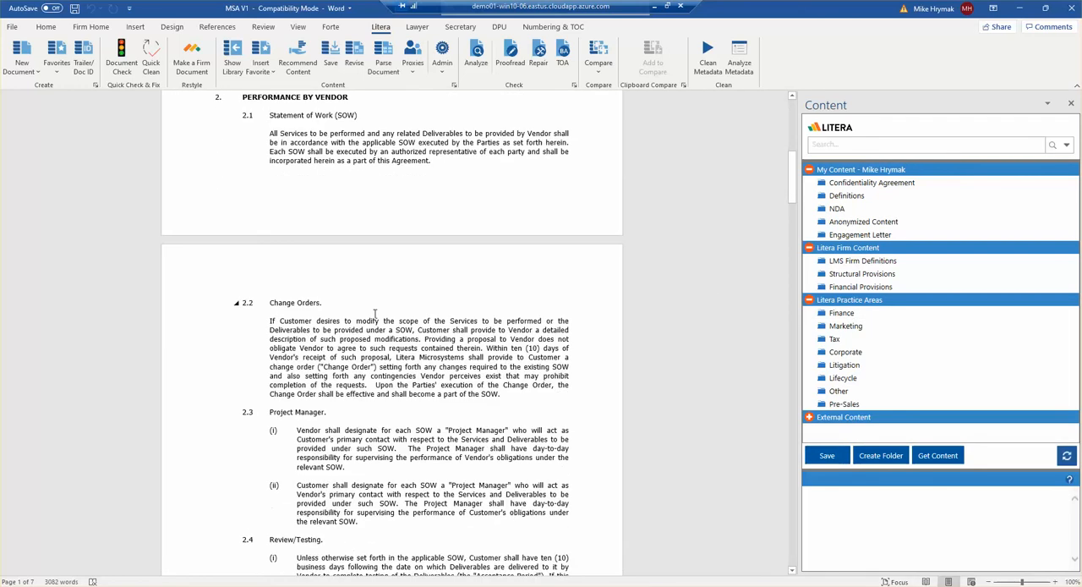
pyautogui.scroll(-15, 374, 313)
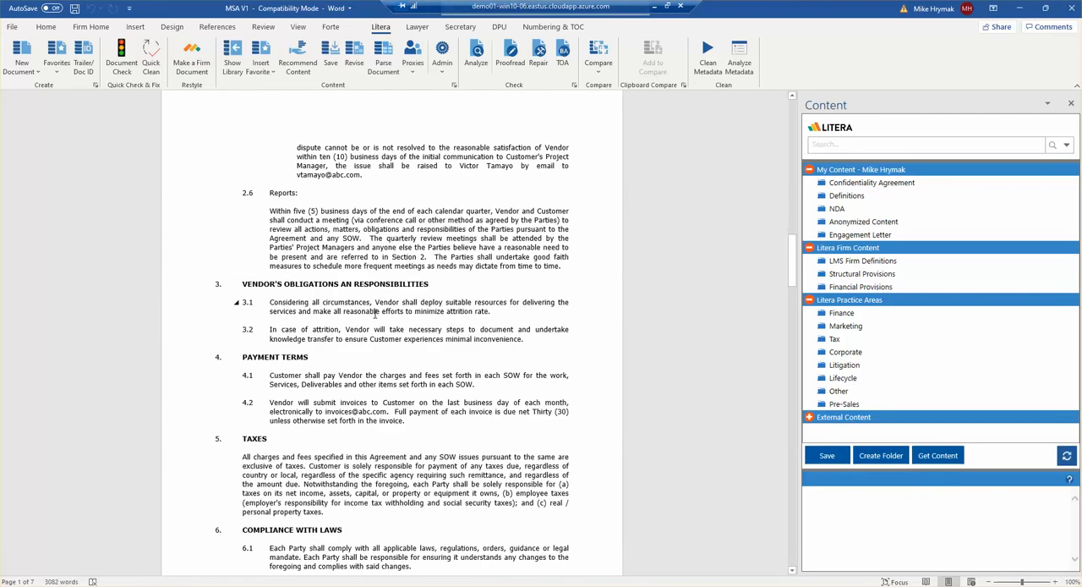
pyautogui.click(270, 376)
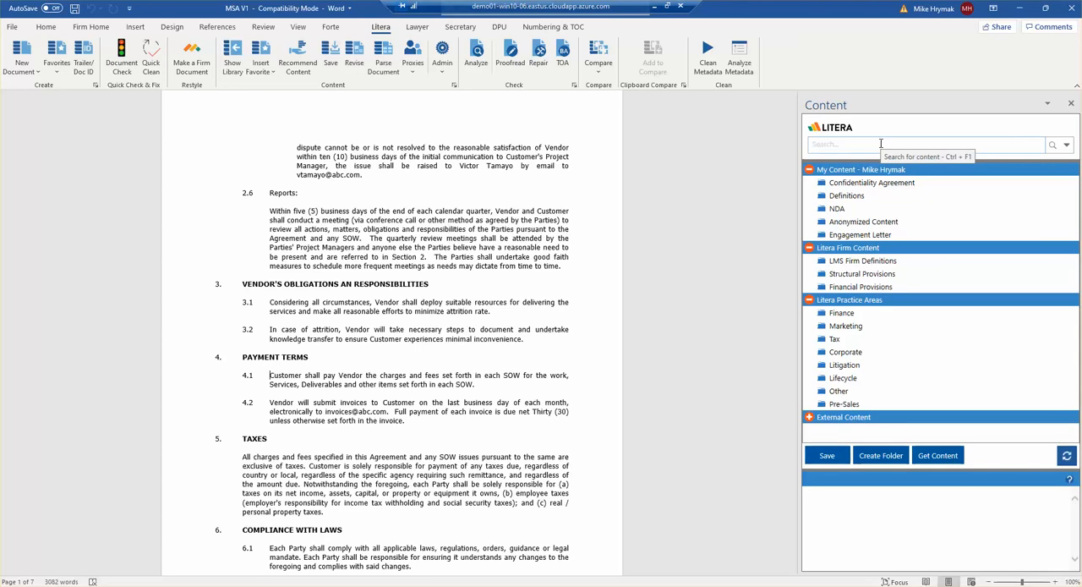
pyautogui.click(871, 379)
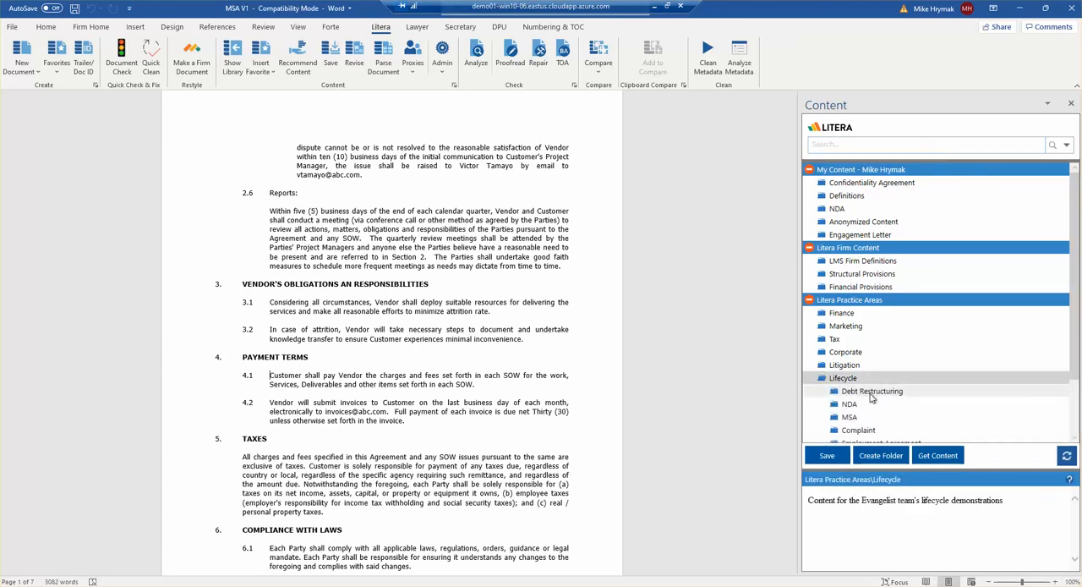
pyautogui.click(867, 418)
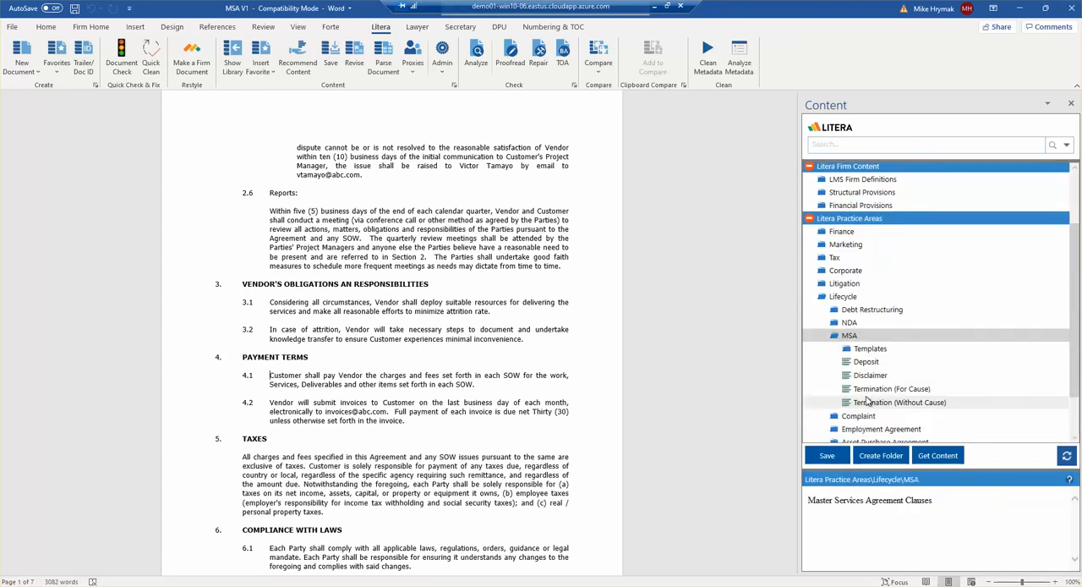
pyautogui.click(866, 362)
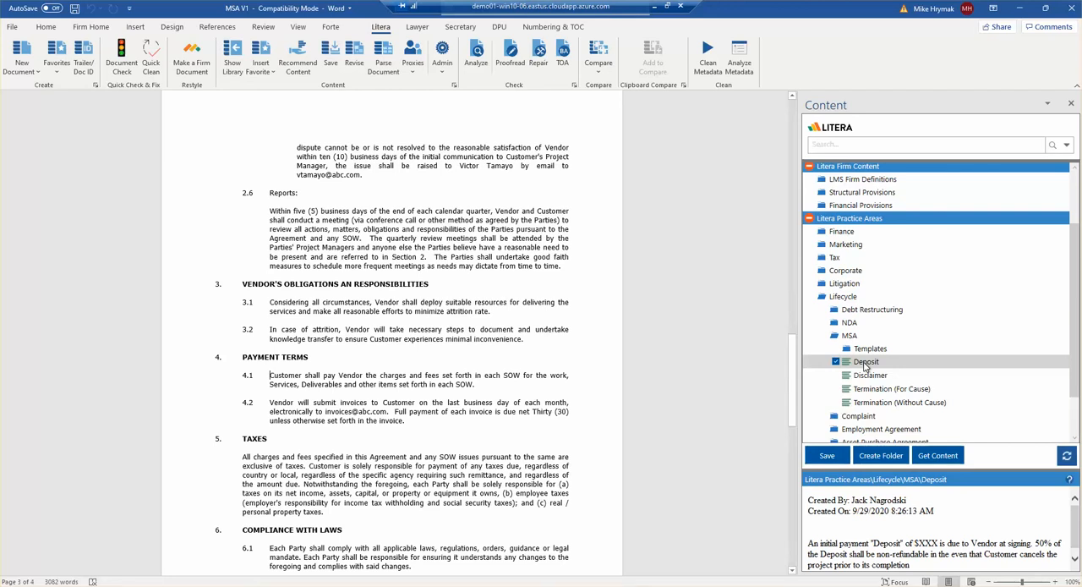
pyautogui.doubleClick(866, 362)
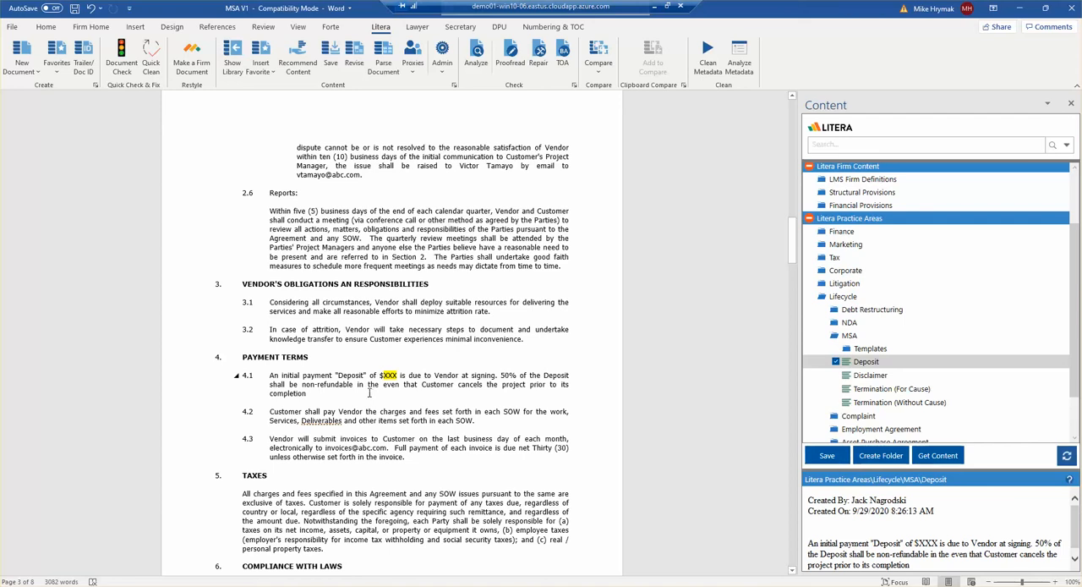
# Step: Start saving the agreement's opening paragraph as new library content with the display name "MSA Example for this demo"
pyautogui.scroll(15, 369, 393)
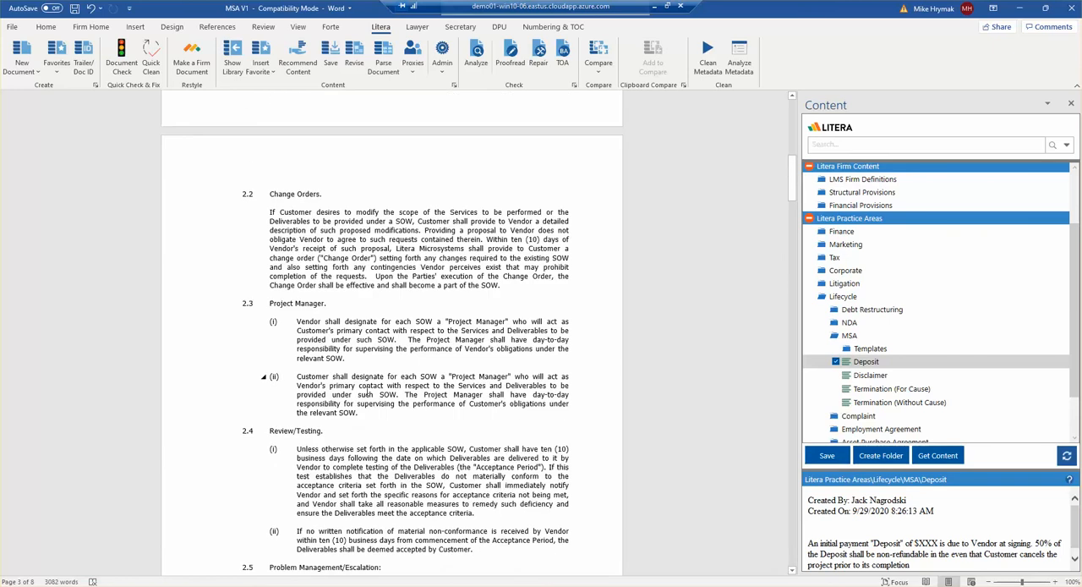
pyautogui.scroll(9, 368, 391)
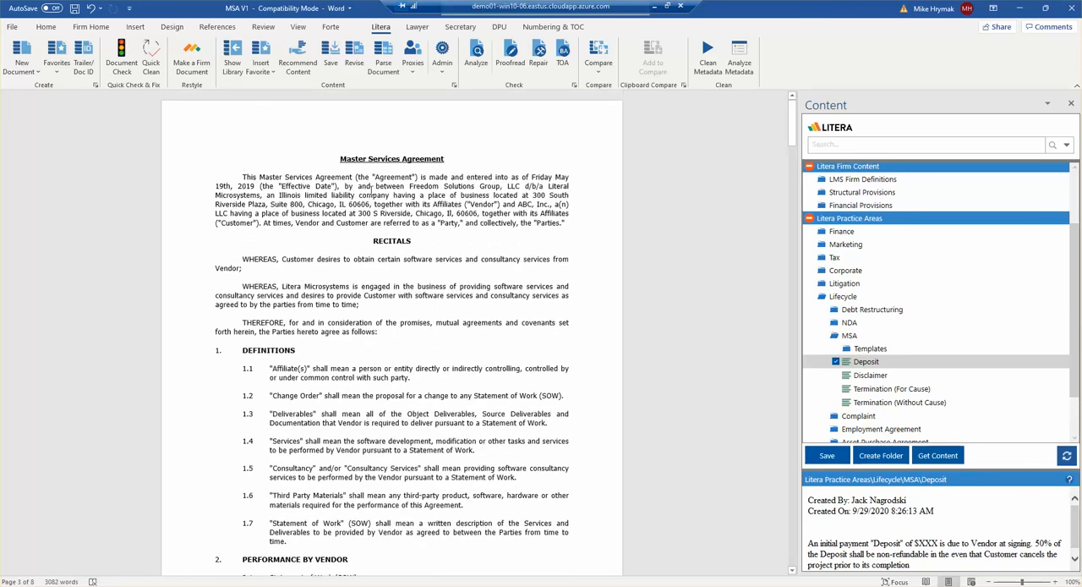
pyautogui.moveTo(243, 177); pyautogui.dragTo(508, 230)
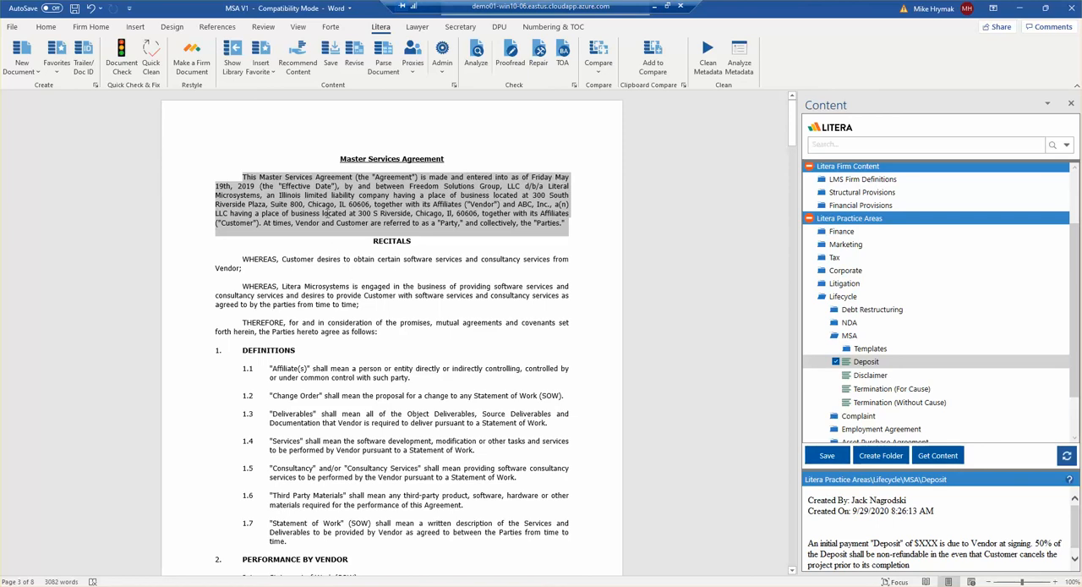
pyautogui.click(330, 64)
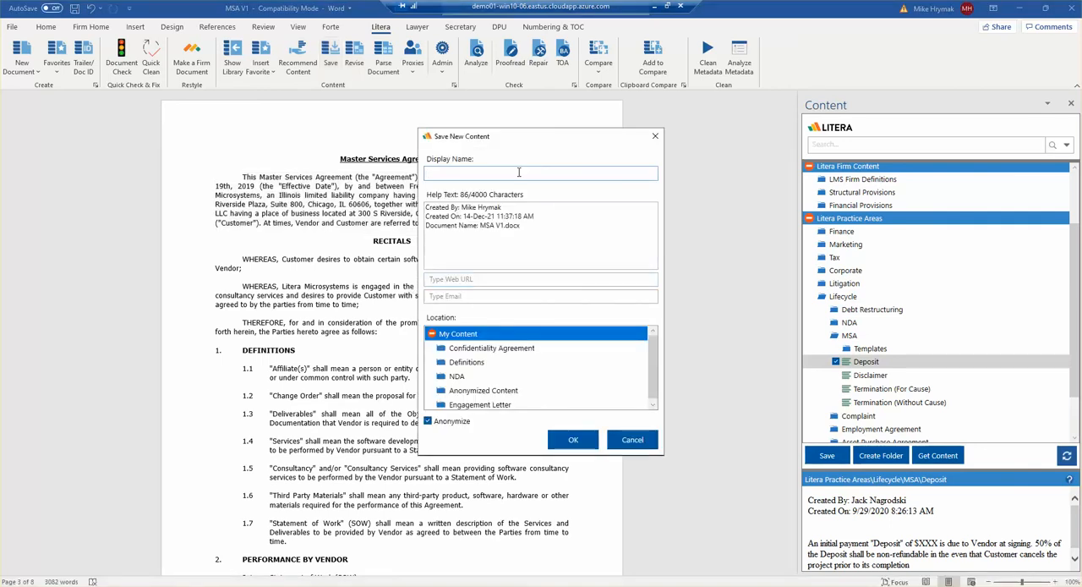
pyautogui.click(519, 172)
pyautogui.write('MSA Example for this demo')
# Step: Replace the help text with "Use when xyz..." and save the content to the Anonymized Content folder with Anonymize enabled
pyautogui.press('Tab')
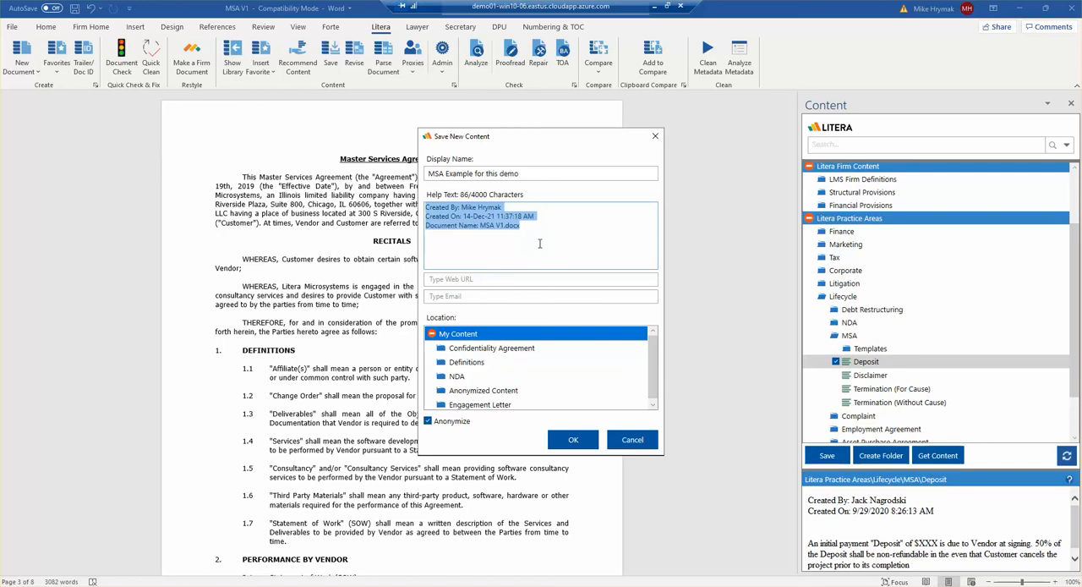
pyautogui.write('Use whenx ')
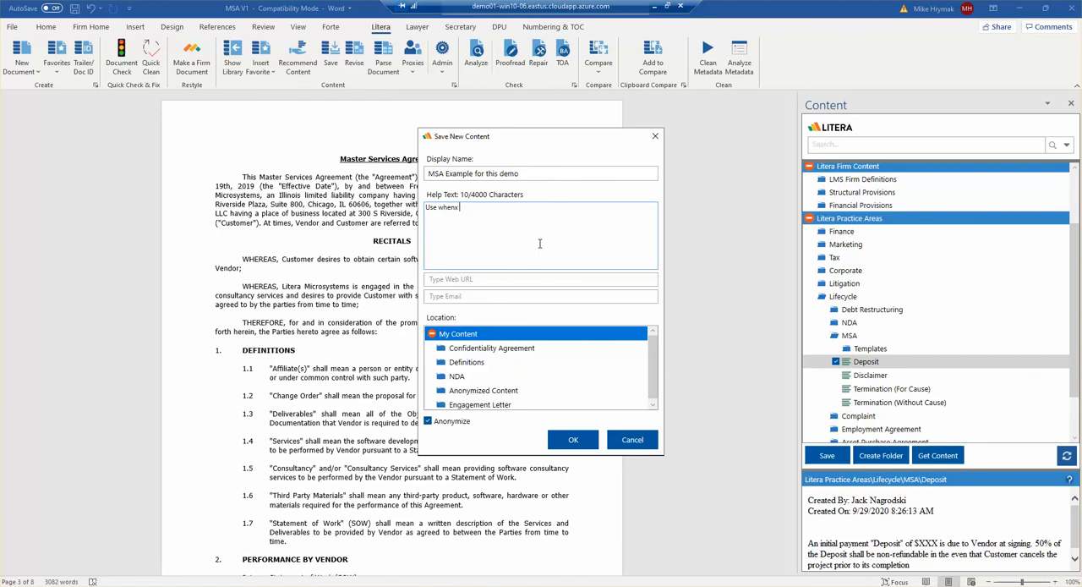
pyautogui.write('yz.')
pyautogui.click(465, 394)
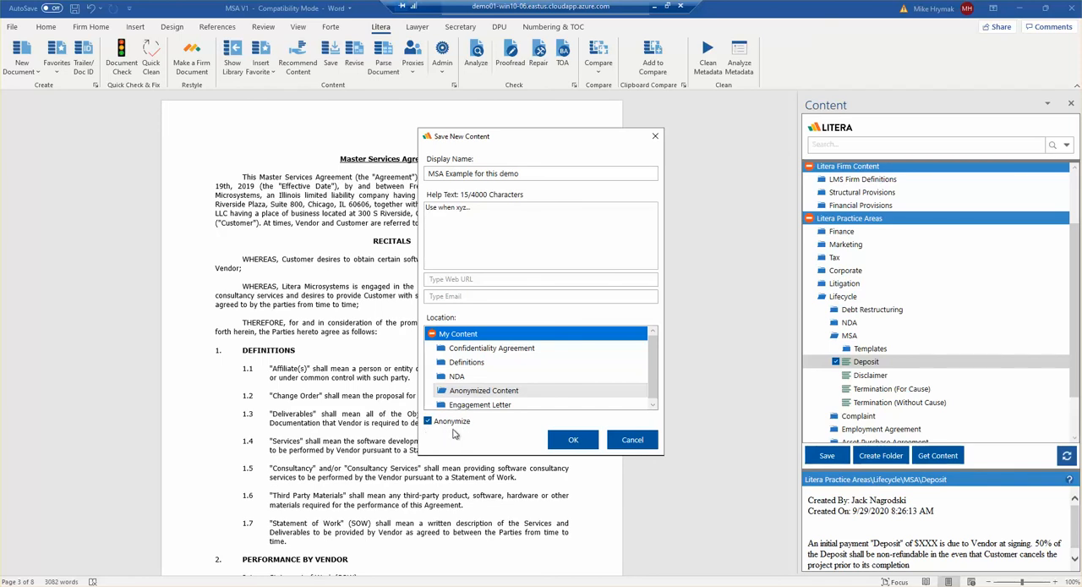
pyautogui.click(572, 440)
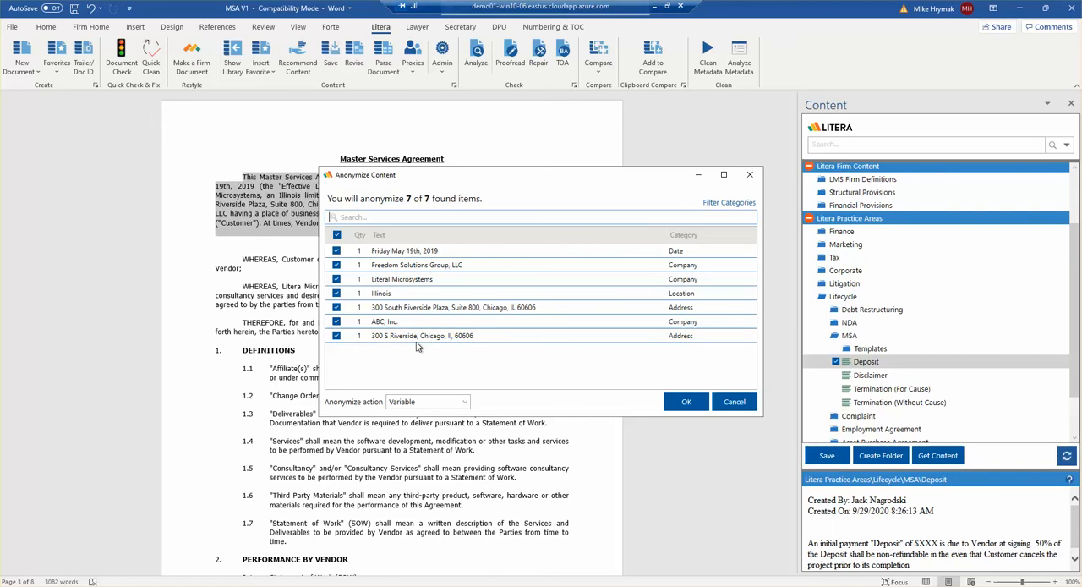
# Step: Keep Variable as the anonymize action and name the variable for Friday May 19th, 2019 "Closing Date"
pyautogui.click(449, 402)
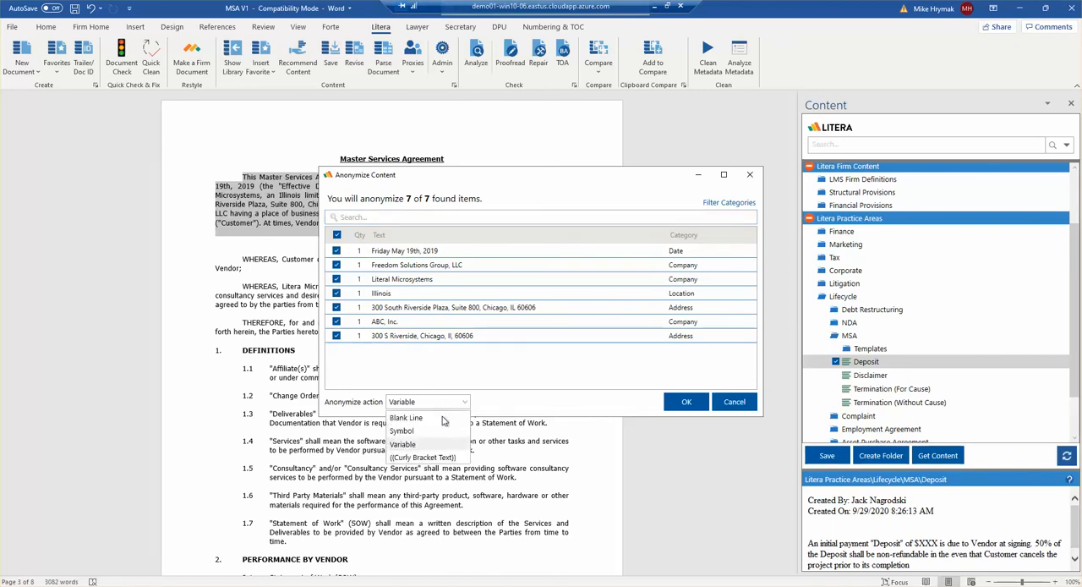
pyautogui.click(420, 446)
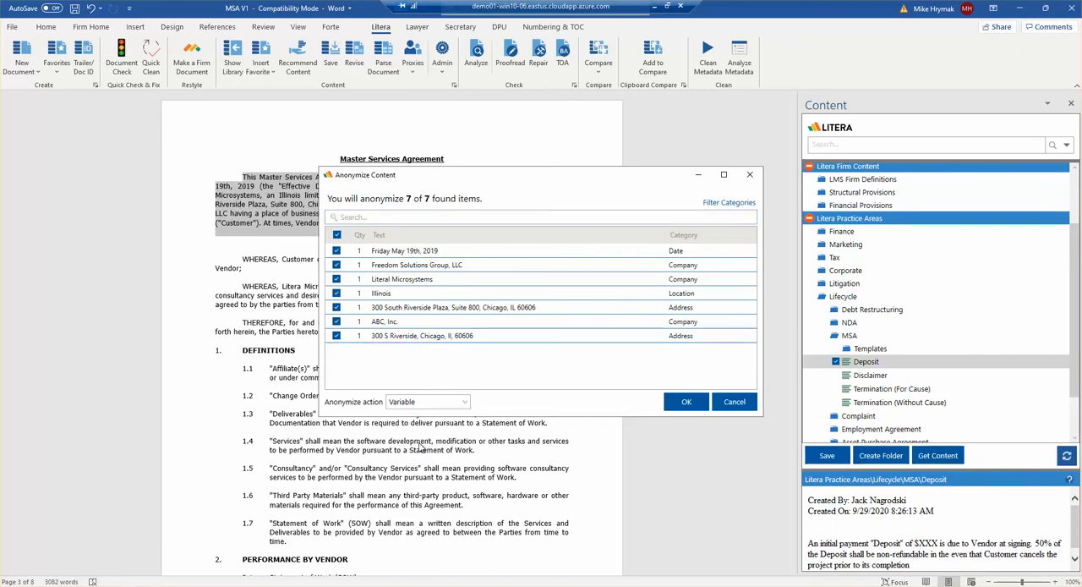
pyautogui.click(406, 252)
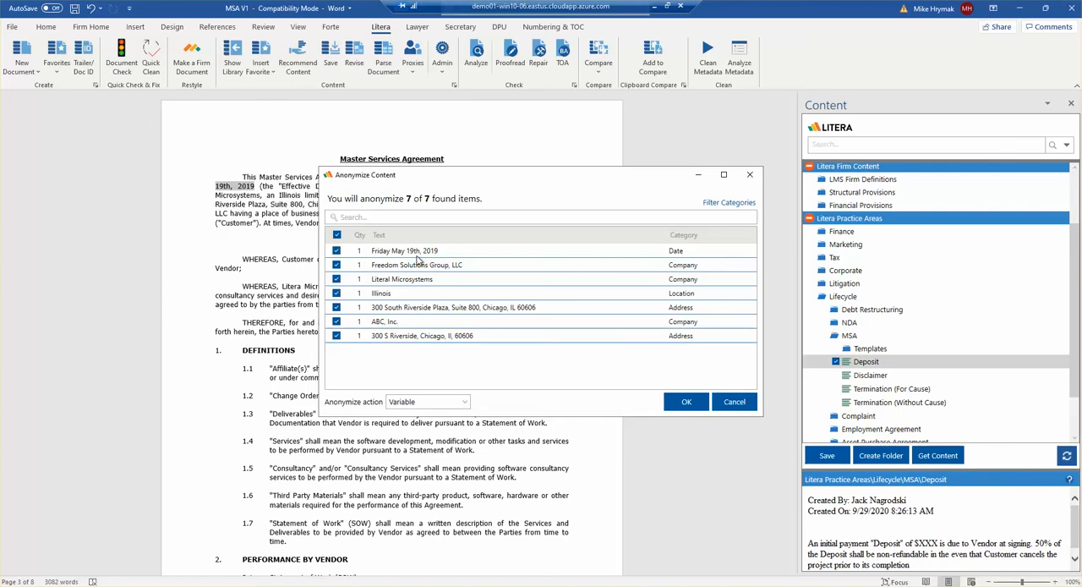
pyautogui.hotkey('ctrl', 'a')
pyautogui.write('C')
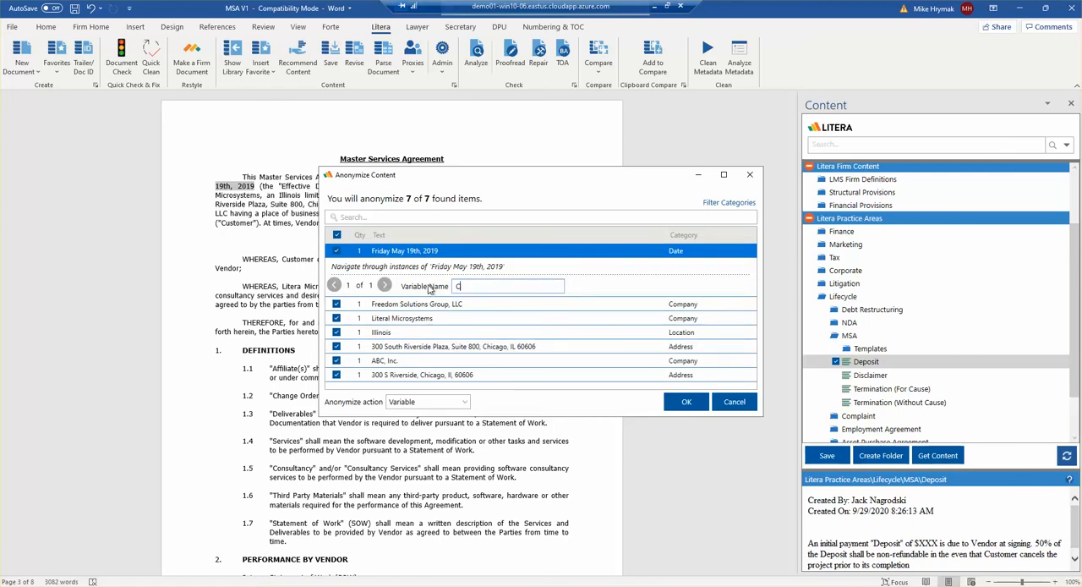
pyautogui.write('losing Date')
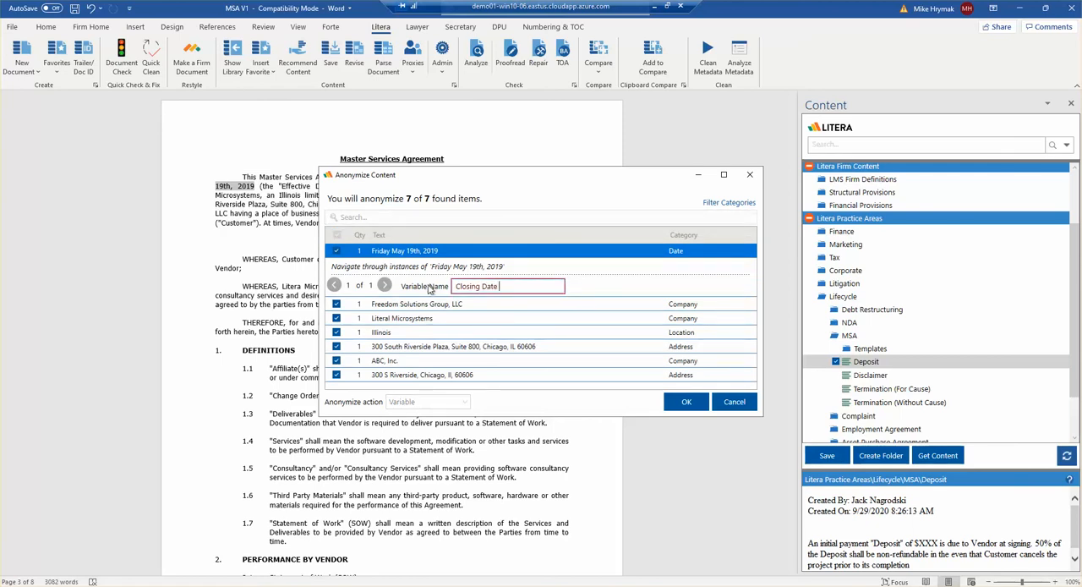
# Step: Name the variable for Freedom Solutions Group, LLC "Client"
pyautogui.click(427, 305)
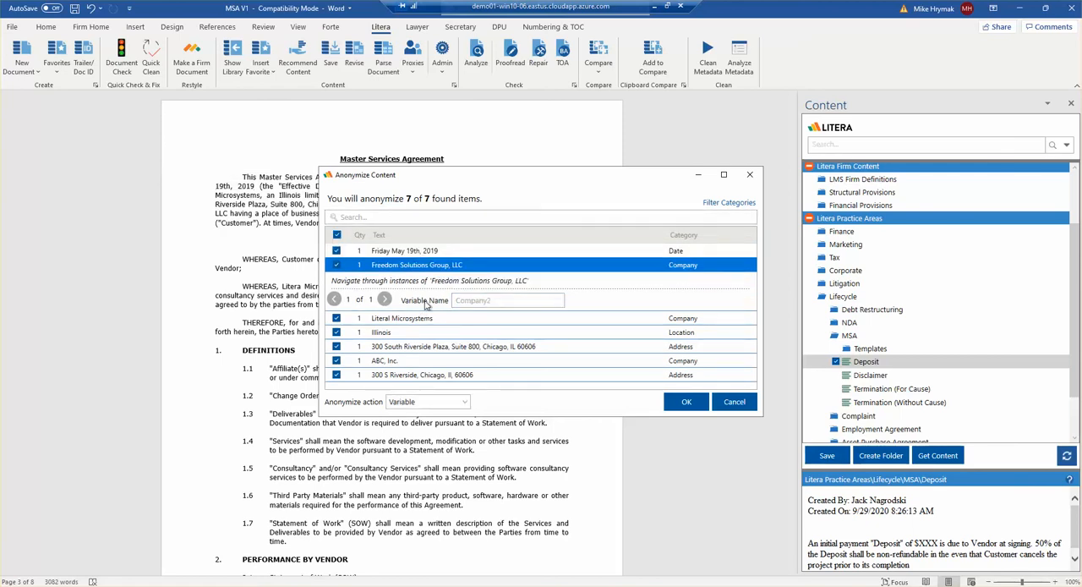
pyautogui.doubleClick(507, 299)
pyautogui.write('Client')
# Step: Exclude Literal Microsystems, Illinois and both street addresses from the items being anonymized
pyautogui.click(421, 318)
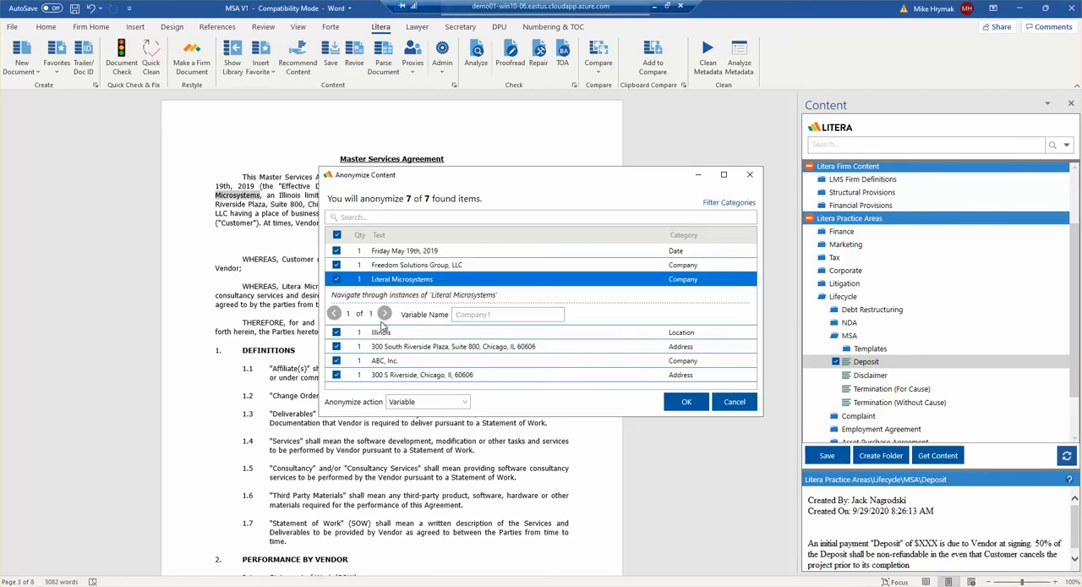
pyautogui.click(339, 287)
pyautogui.click(336, 279)
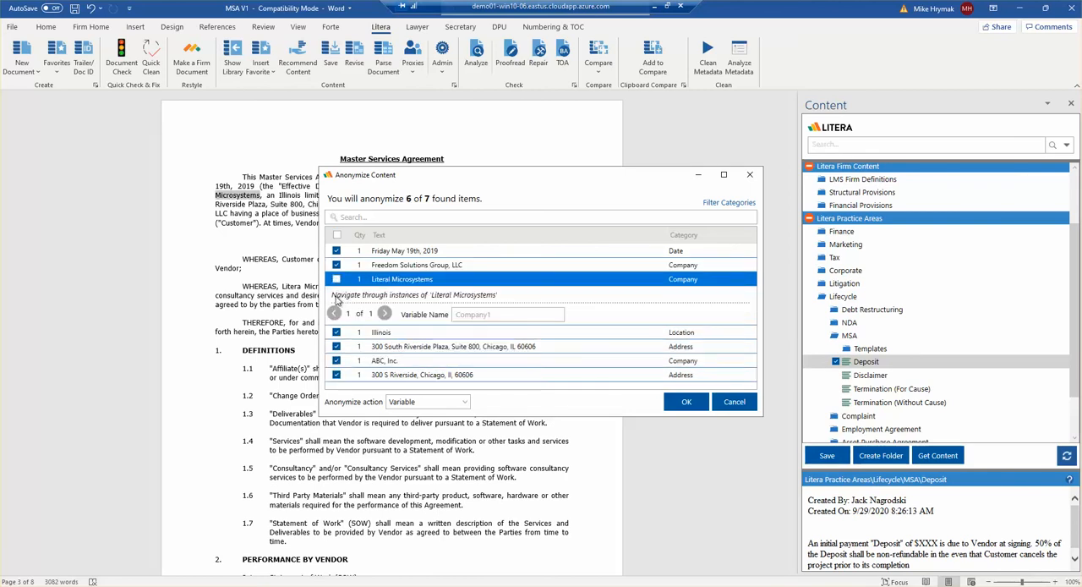
pyautogui.click(338, 335)
pyautogui.click(338, 347)
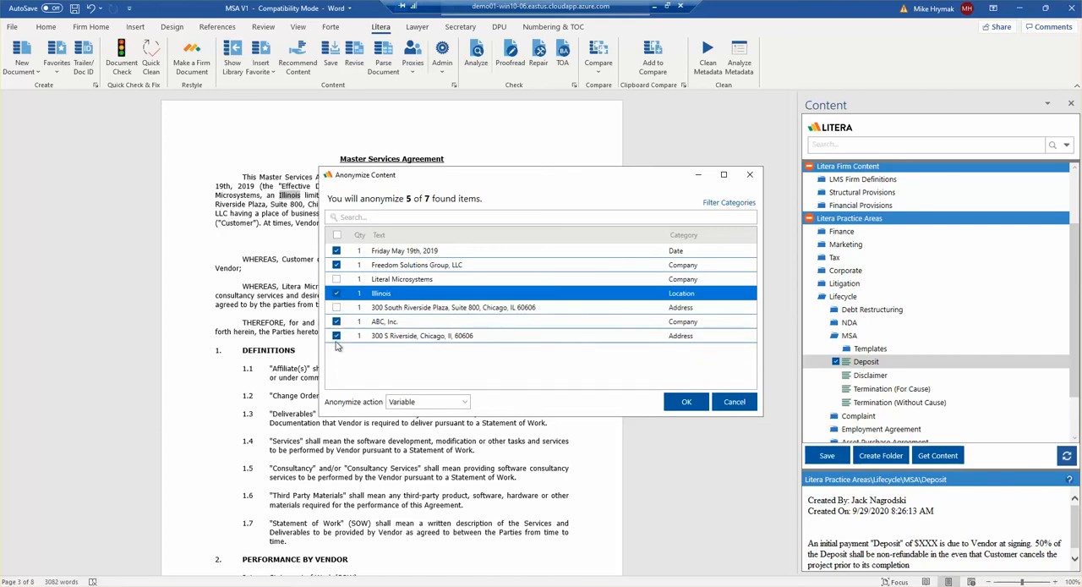
pyautogui.click(337, 293)
# Step: Name the variable for ABC, Inc. "Seller" and finish saving the anonymized content
pyautogui.click(382, 323)
pyautogui.doubleClick(467, 356)
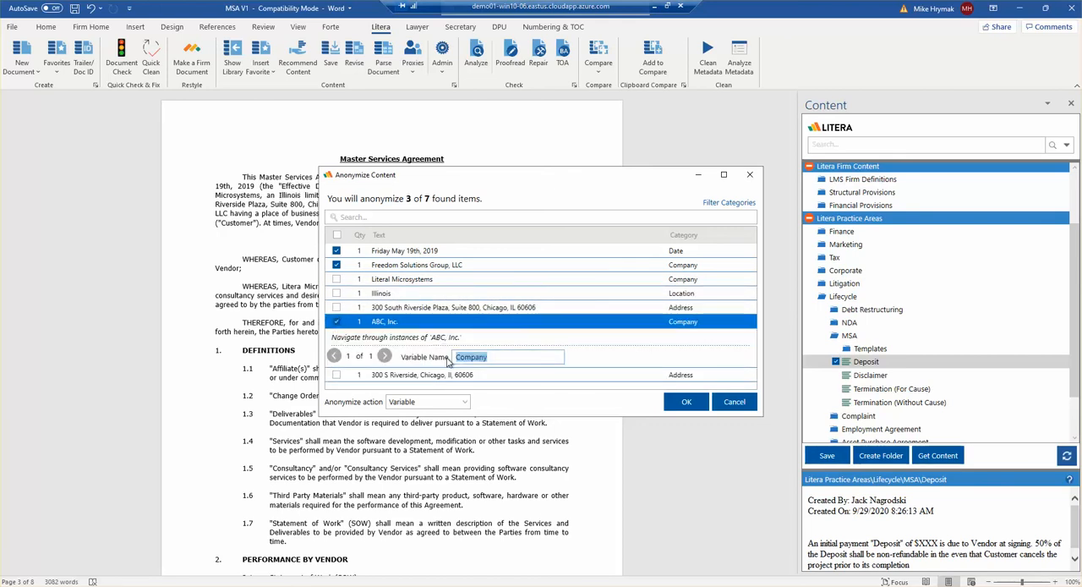
pyautogui.write('Seller')
pyautogui.click(686, 402)
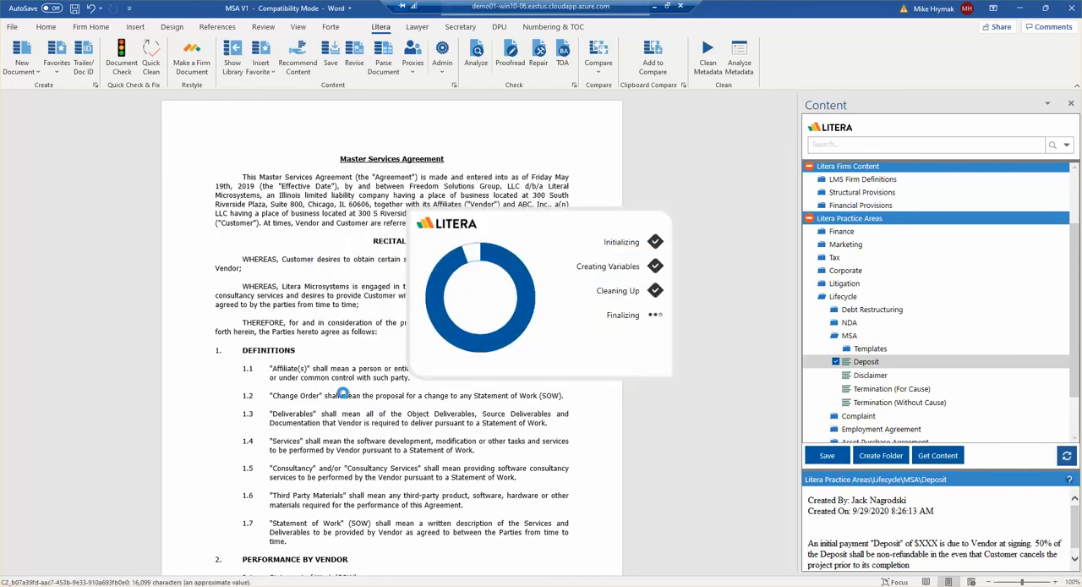
pyautogui.click(607, 314)
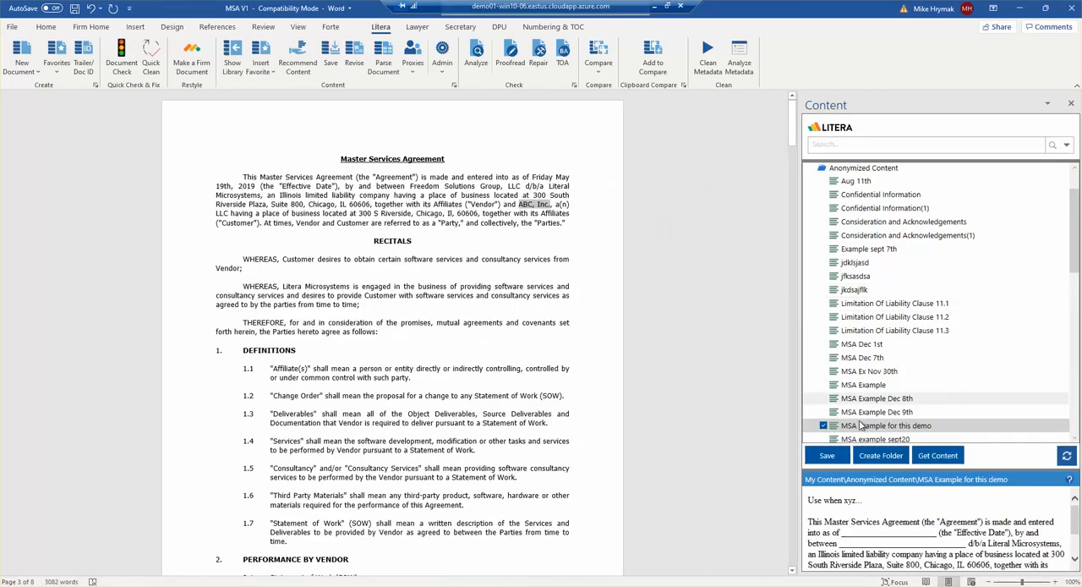
# Step: Open the saved "MSA Example for this demo" content in a new document
pyautogui.rightClick(860, 429)
pyautogui.click(896, 265)
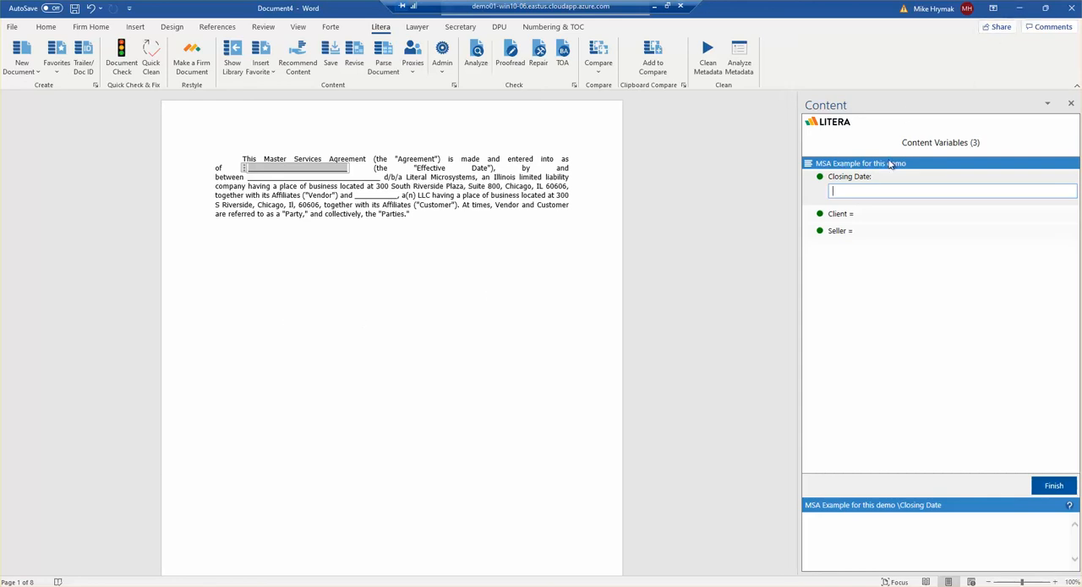
# Step: Switch to the Confidentiality Agreement Demo document and get recommended content for the body of clause 2, Confidential Information
pyautogui.click(373, 586)
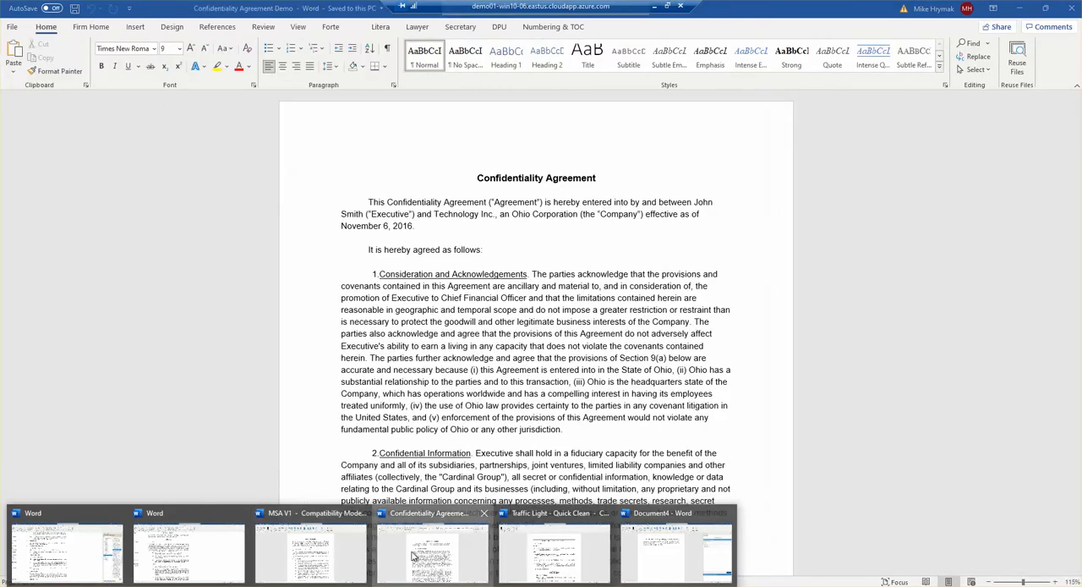
pyautogui.click(410, 555)
pyautogui.scroll(-3, 398, 339)
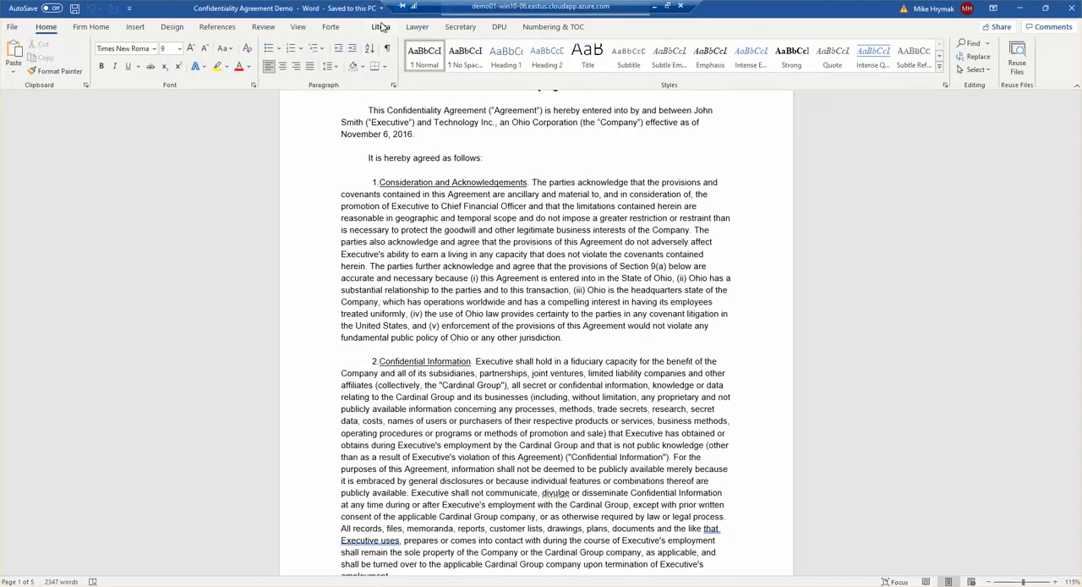
pyautogui.click(385, 28)
pyautogui.scroll(-1, 408, 378)
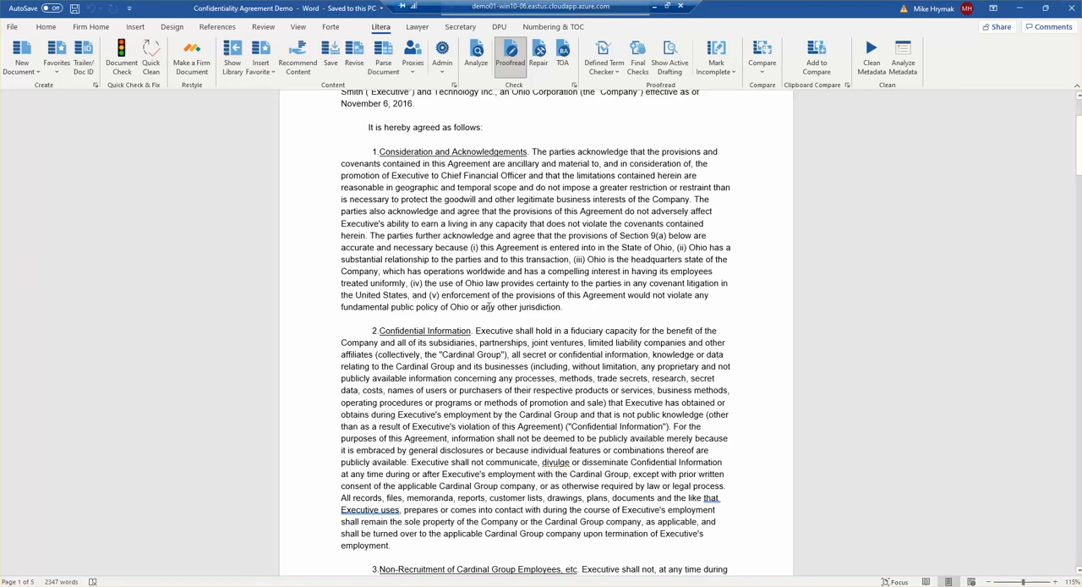
pyautogui.scroll(-3, 460, 333)
pyautogui.moveTo(476, 239); pyautogui.dragTo(471, 463)
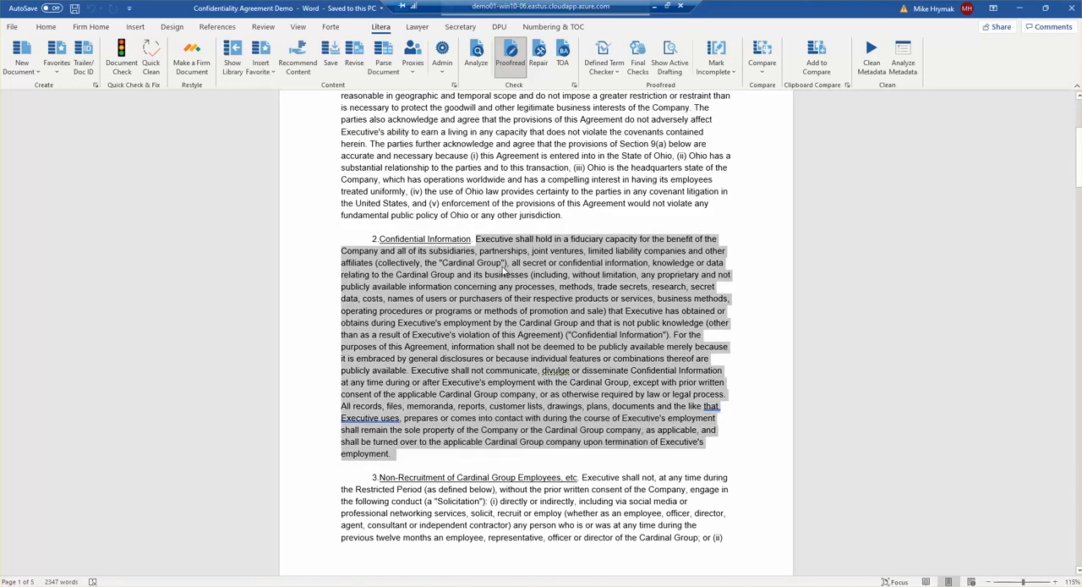
pyautogui.click(303, 72)
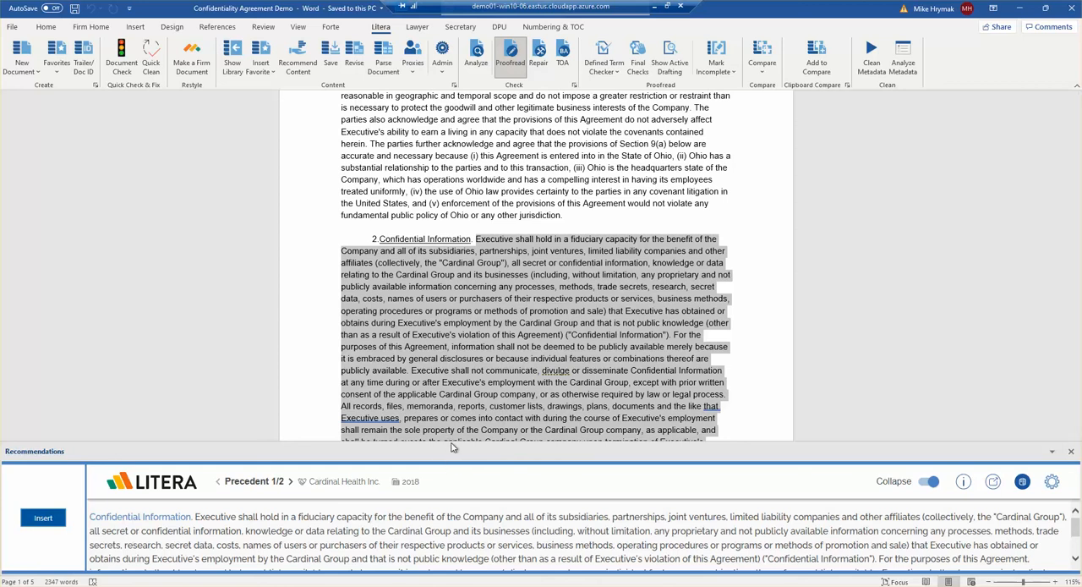
# Step: Enlarge the recommendations area and replace the selected clause text with the second precedent, the 2010 CSX Transportation Inc. Employment Agreement
pyautogui.moveTo(453, 446); pyautogui.dragTo(452, 371)
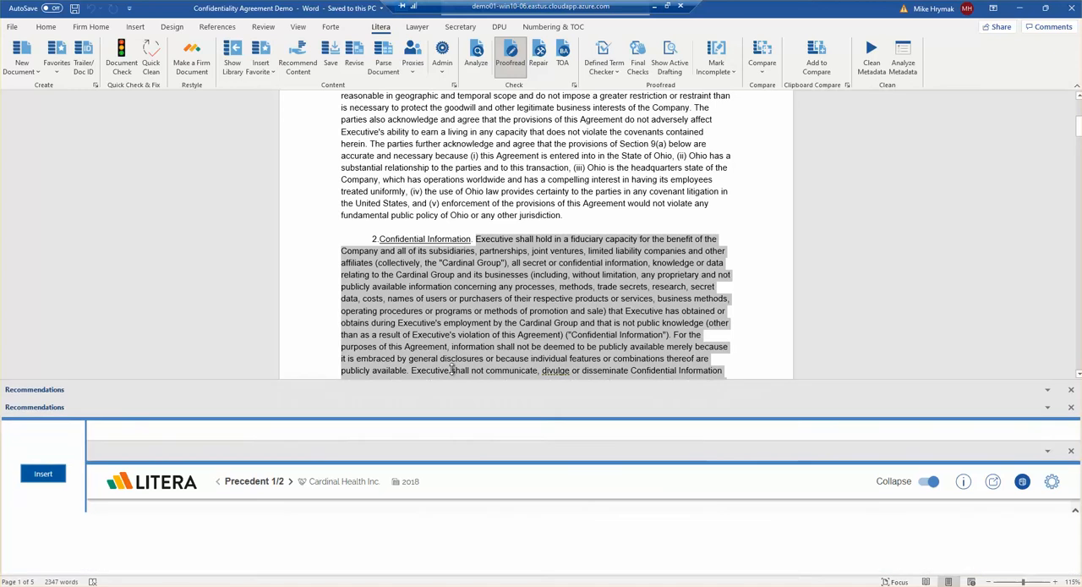
pyautogui.click(290, 411)
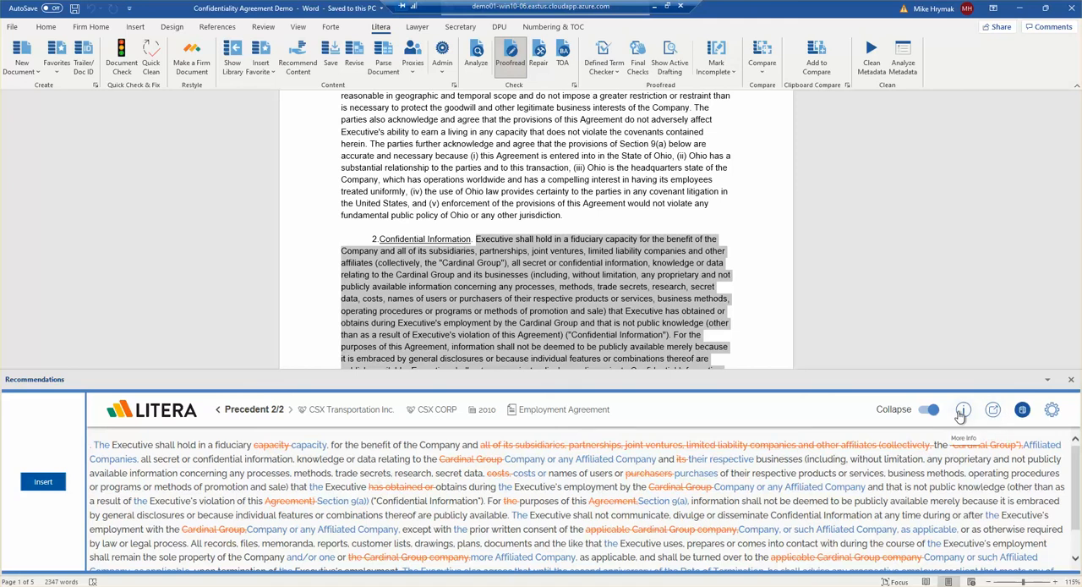
pyautogui.click(44, 482)
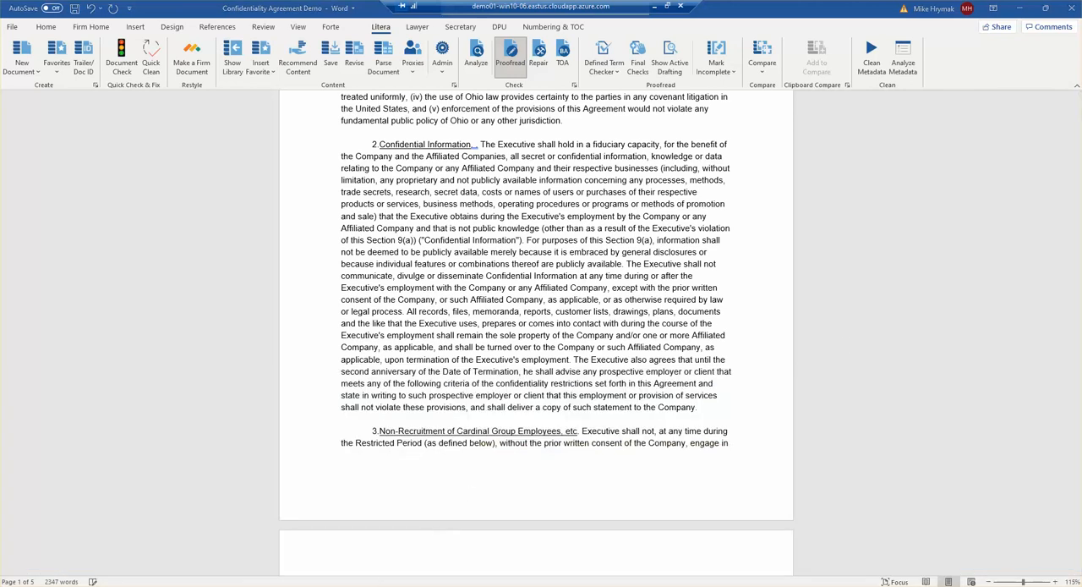
# Step: Switch back to the MSA V1 document and close its content library
pyautogui.moveTo(417, 574)
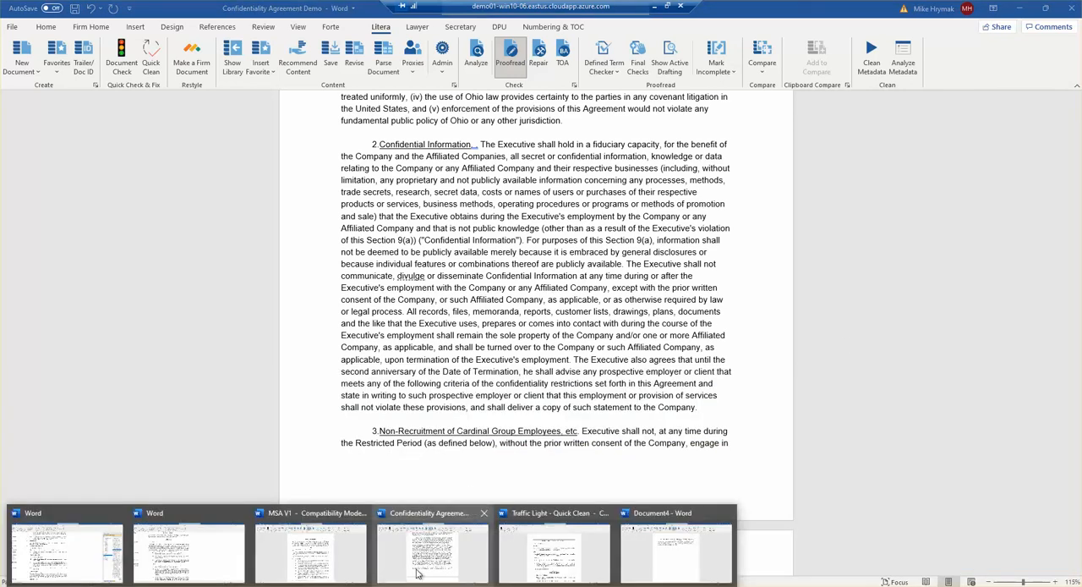
pyautogui.click(347, 554)
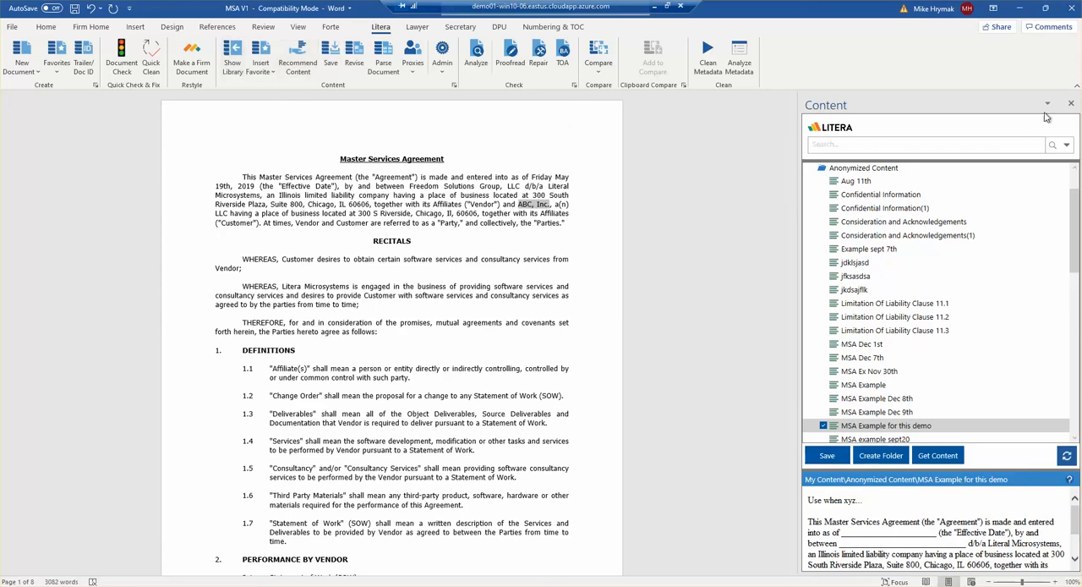
pyautogui.click(1072, 103)
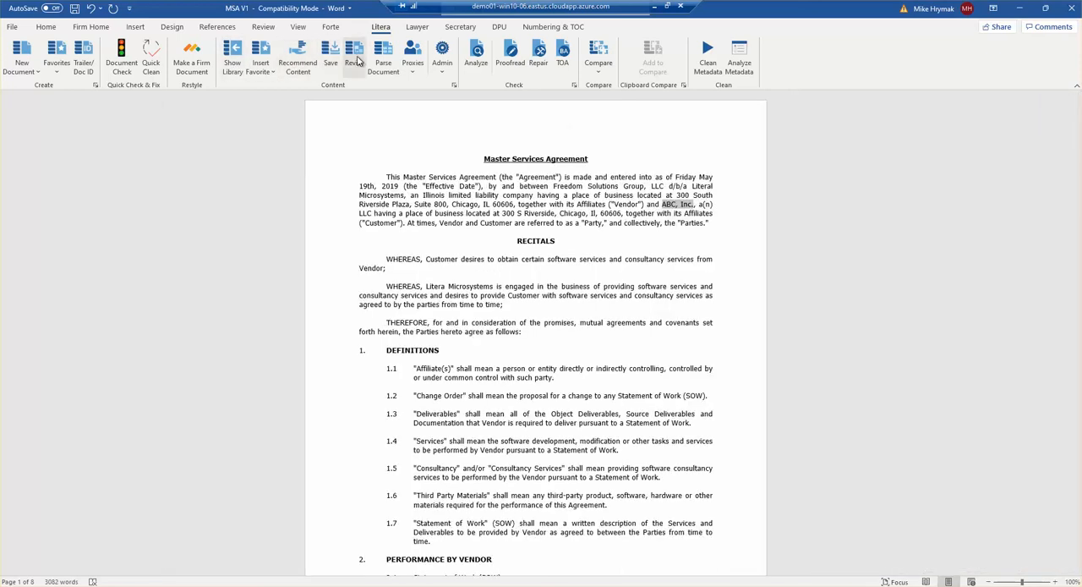